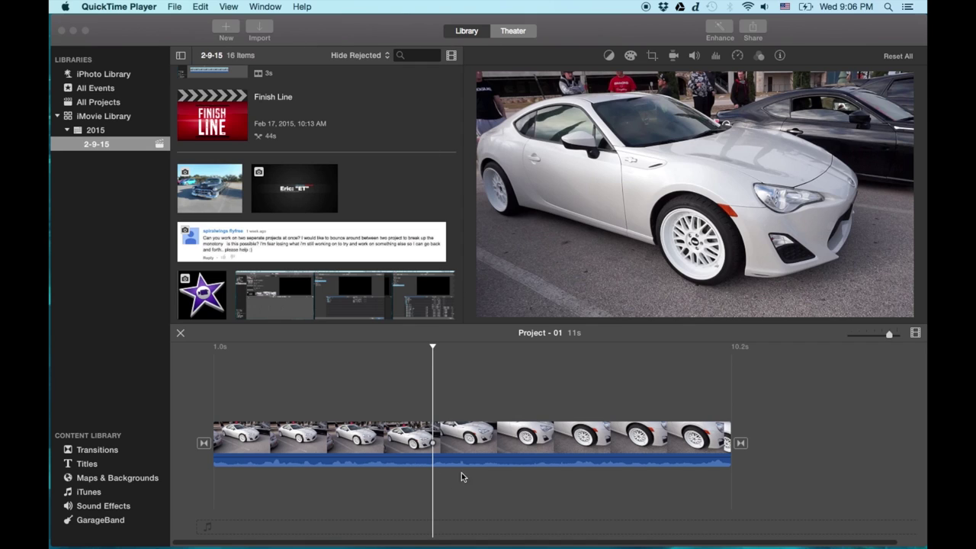
Bring the iMovie window showing Project - 01 to the front.
left_click(489, 446)
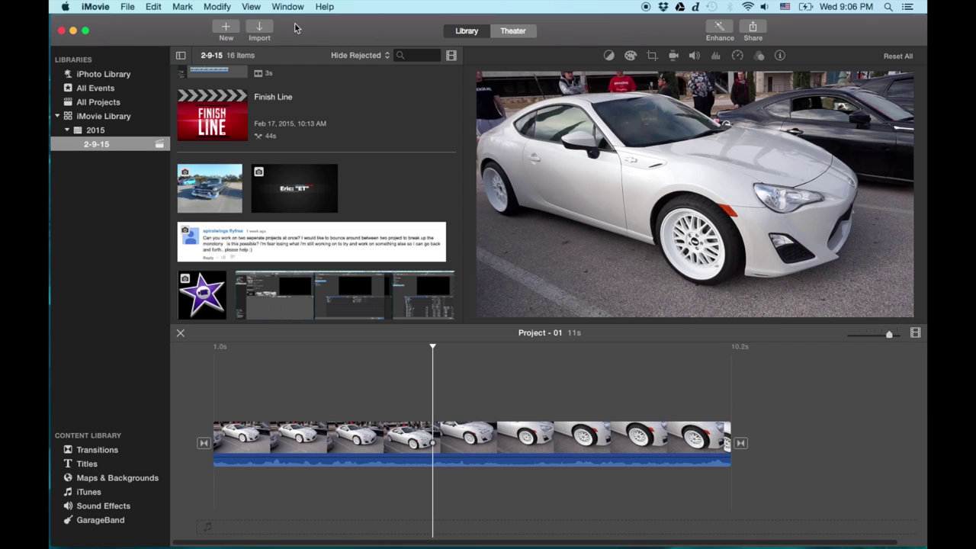
Start a File export of Project - 01, keeping Video and Audio as the format.
left_click(755, 29)
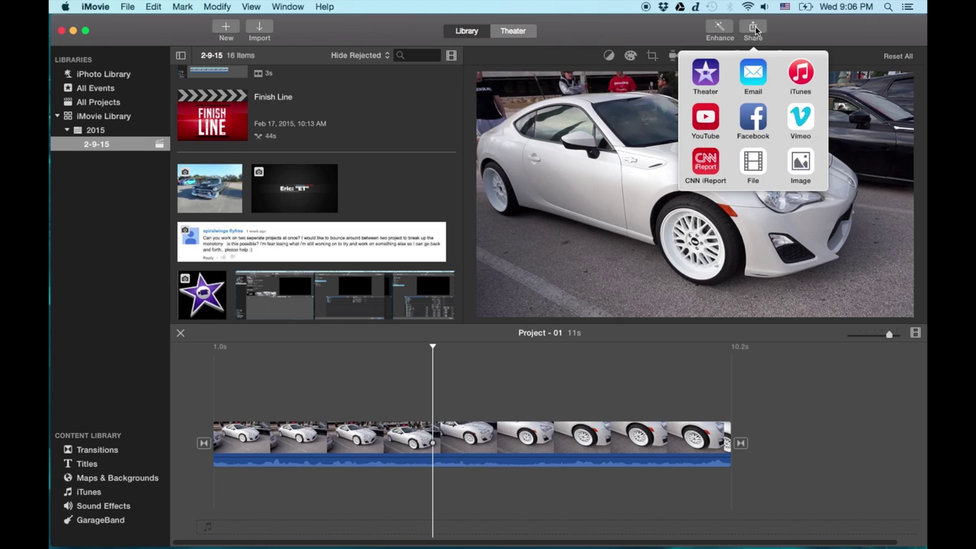
left_click(754, 163)
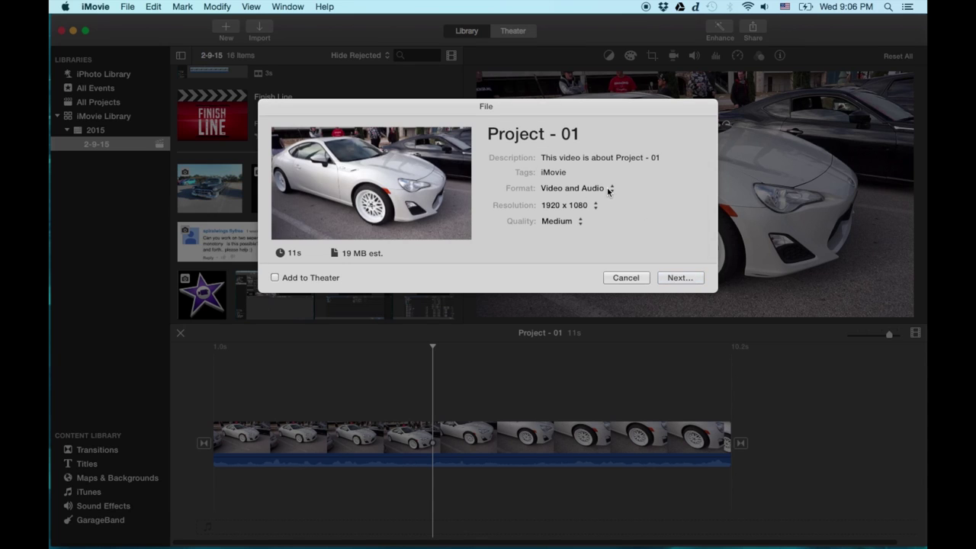
left_click(609, 190)
left_click(608, 190)
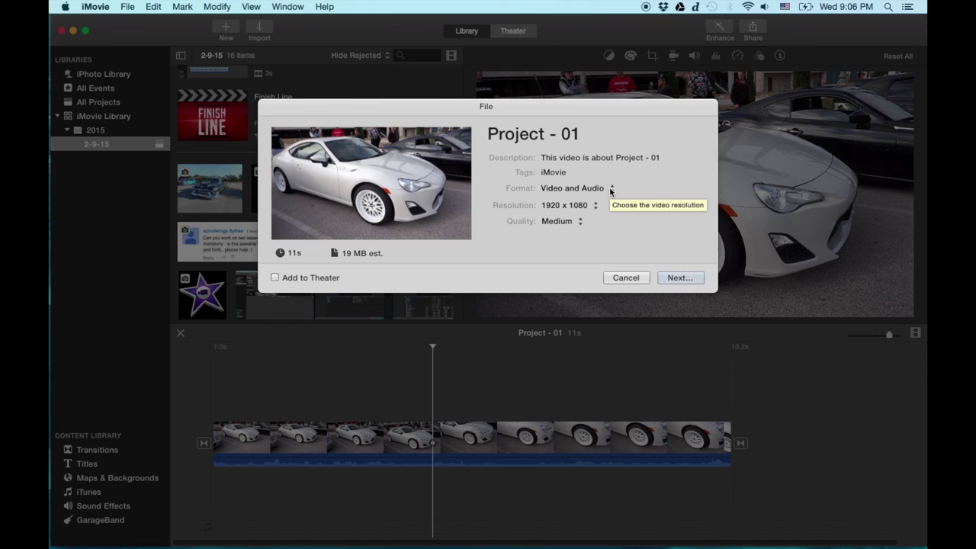
left_click(594, 205)
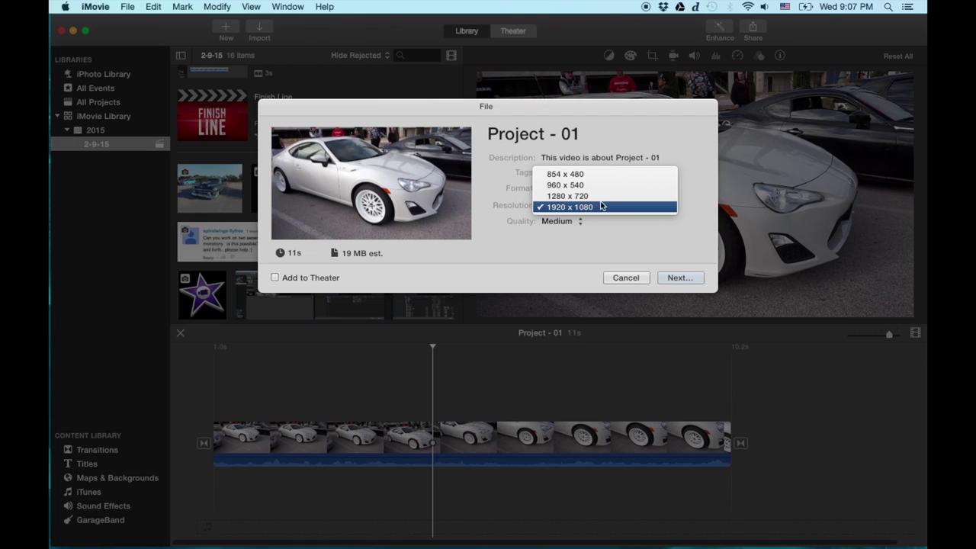
Keep 1920 x 1080, try High and Low quality, and settle on Medium (19 MB).
left_click(602, 207)
left_click(584, 221)
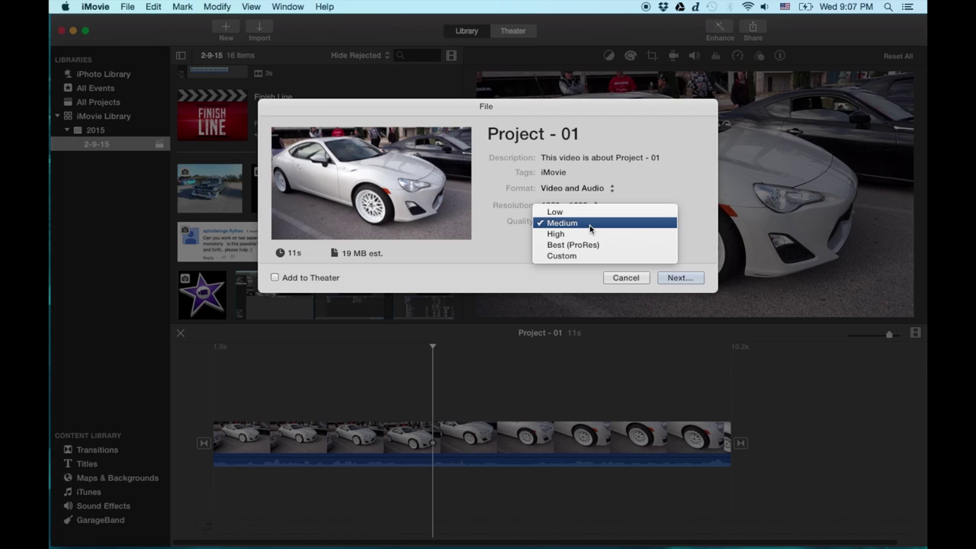
left_click(588, 233)
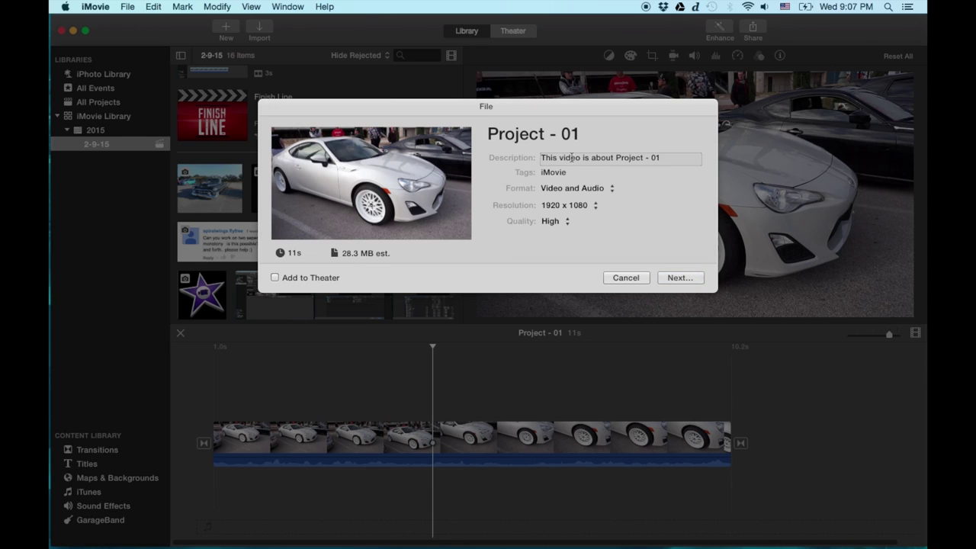
left_click(569, 223)
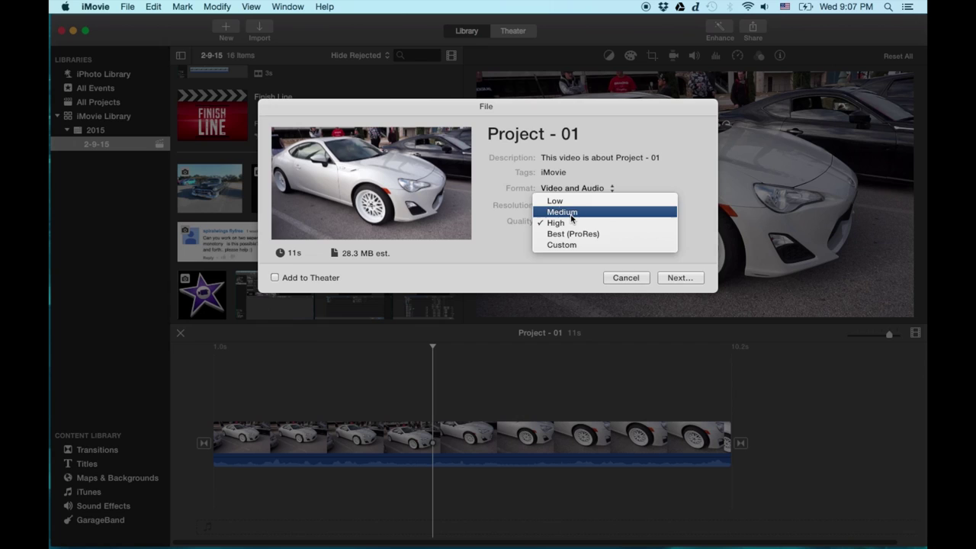
left_click(570, 212)
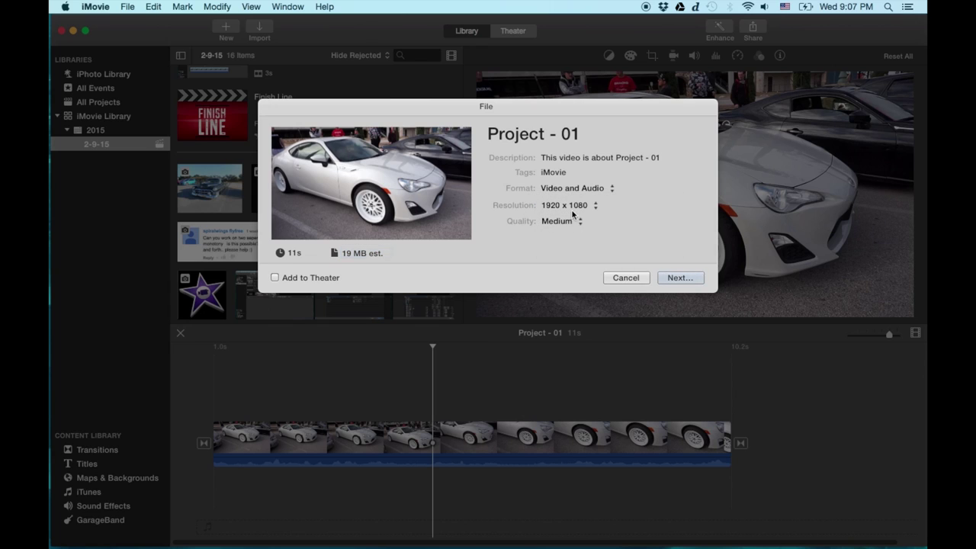
left_click(577, 222)
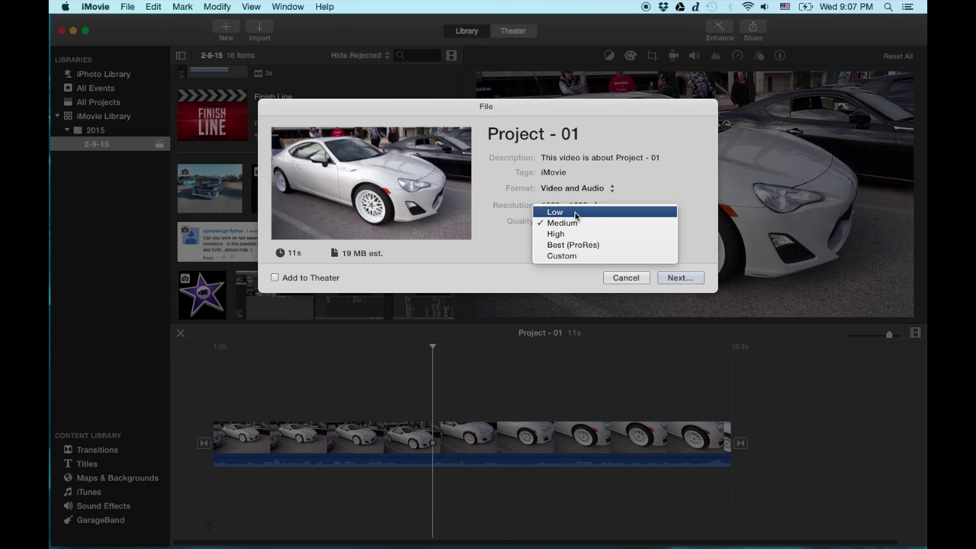
left_click(575, 212)
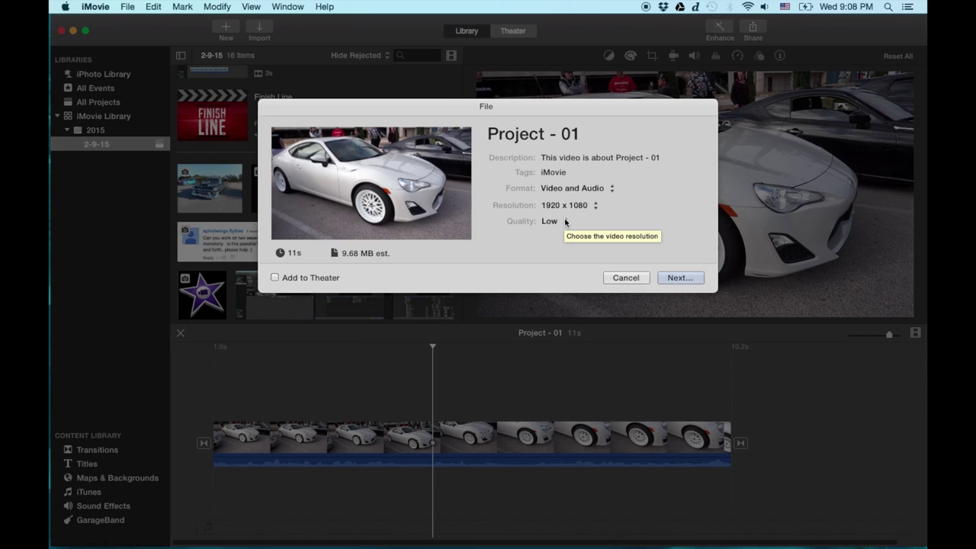
left_click(565, 221)
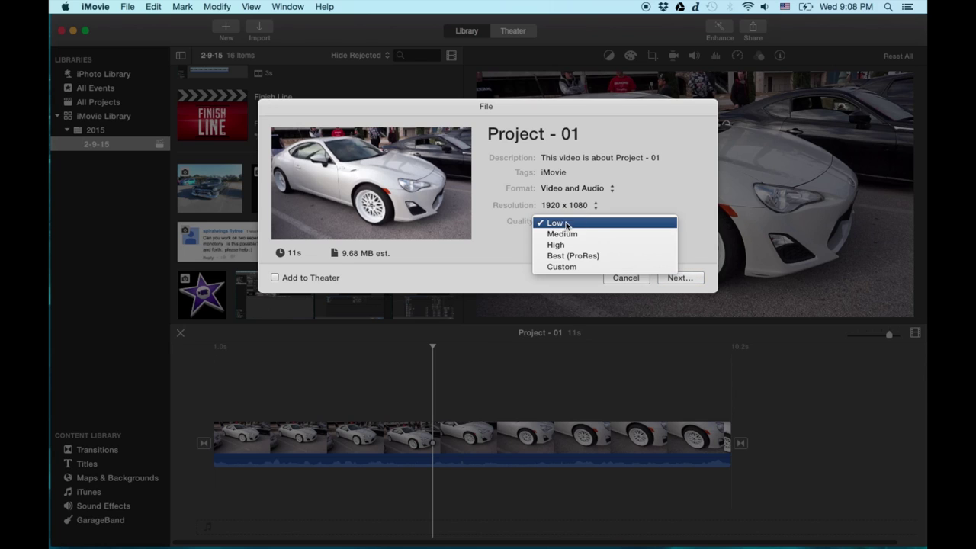
left_click(567, 234)
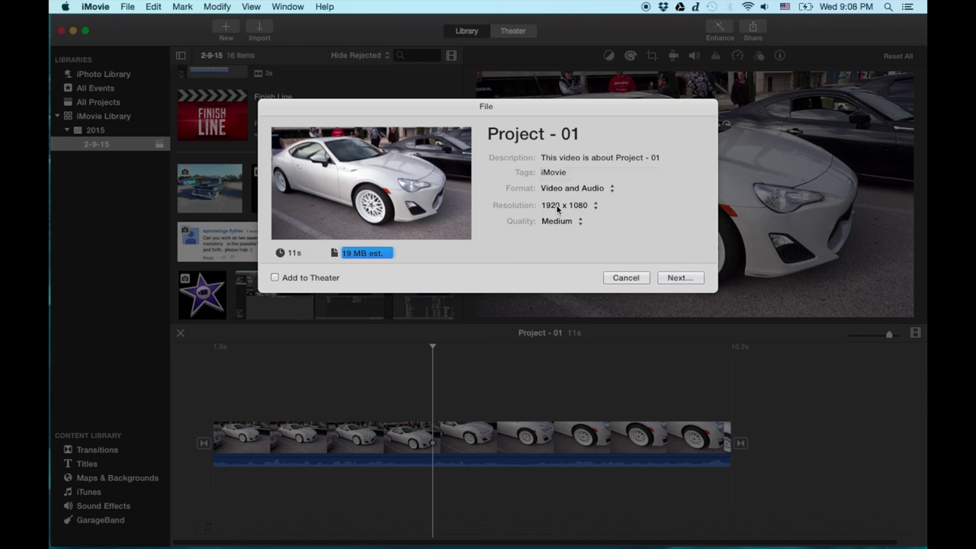
Retitle the export 'New 86' and continue to the save sheet.
left_click(570, 135)
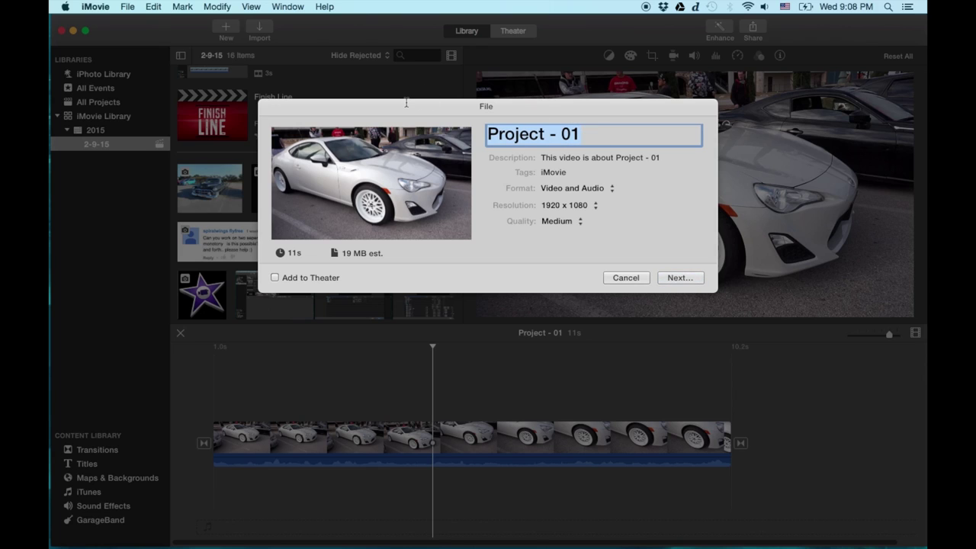
type("New")
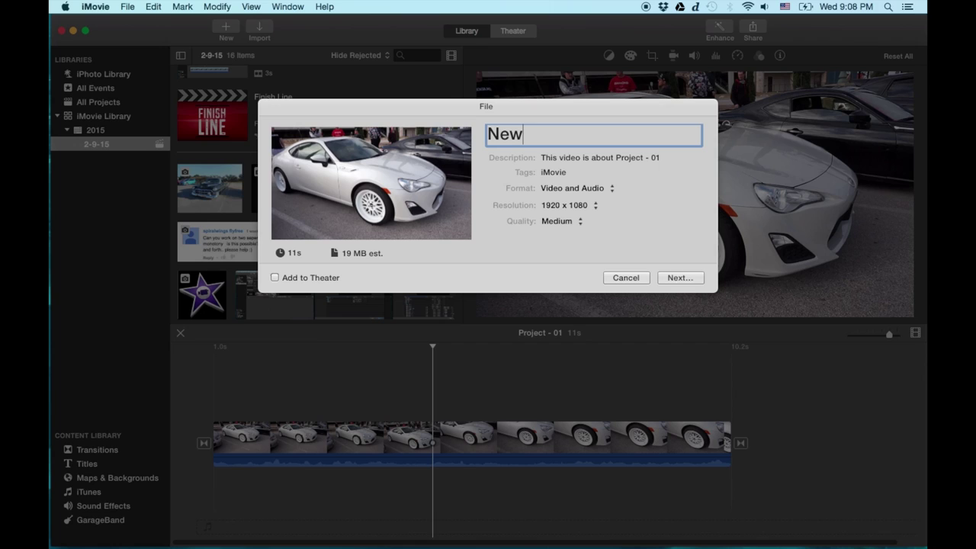
type(" 86")
left_click(676, 279)
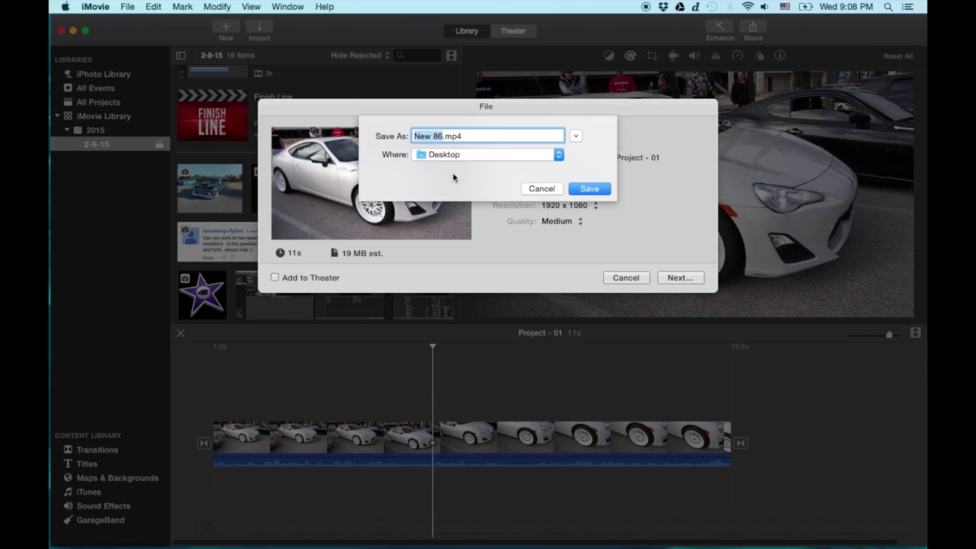
Save New 86.mp4 to the Desktop to start the export.
left_click(559, 155)
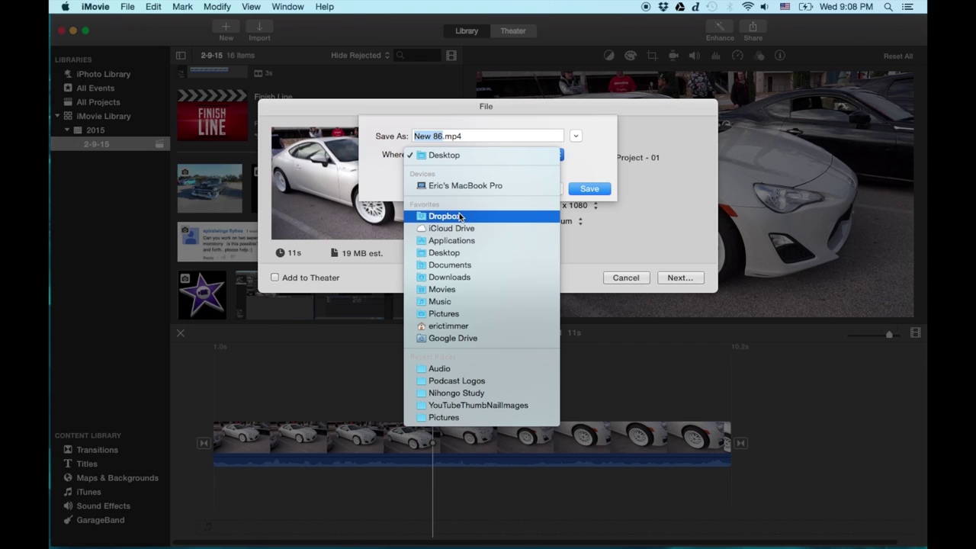
left_click(480, 156)
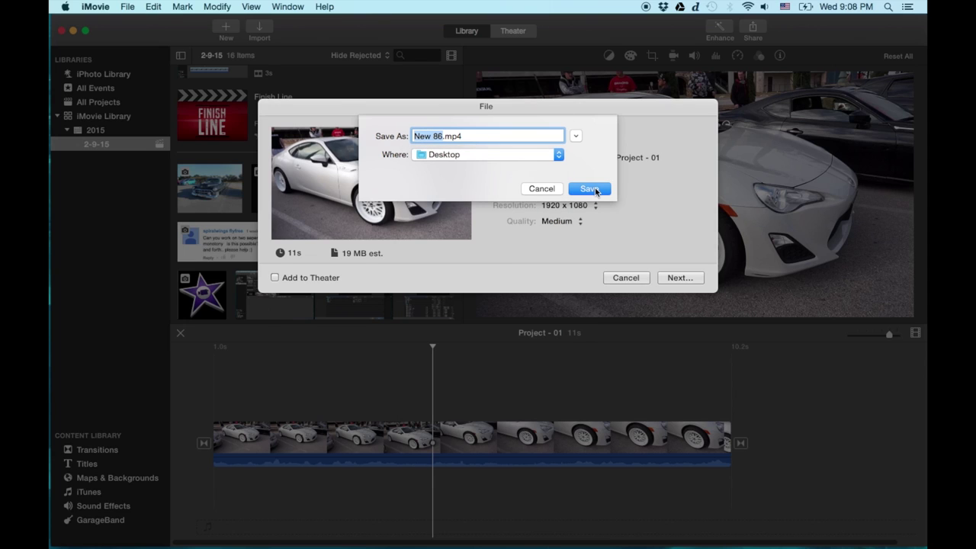
left_click(557, 158)
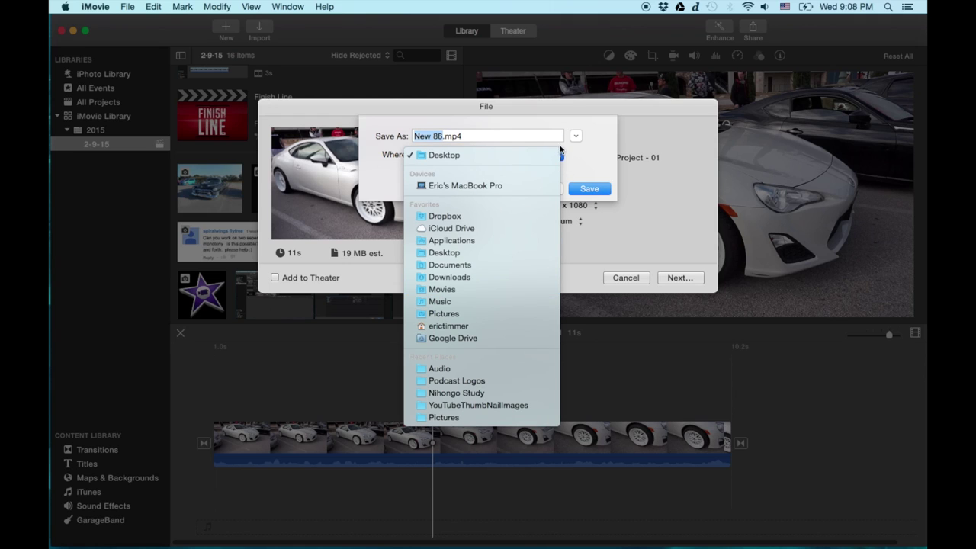
left_click(514, 136)
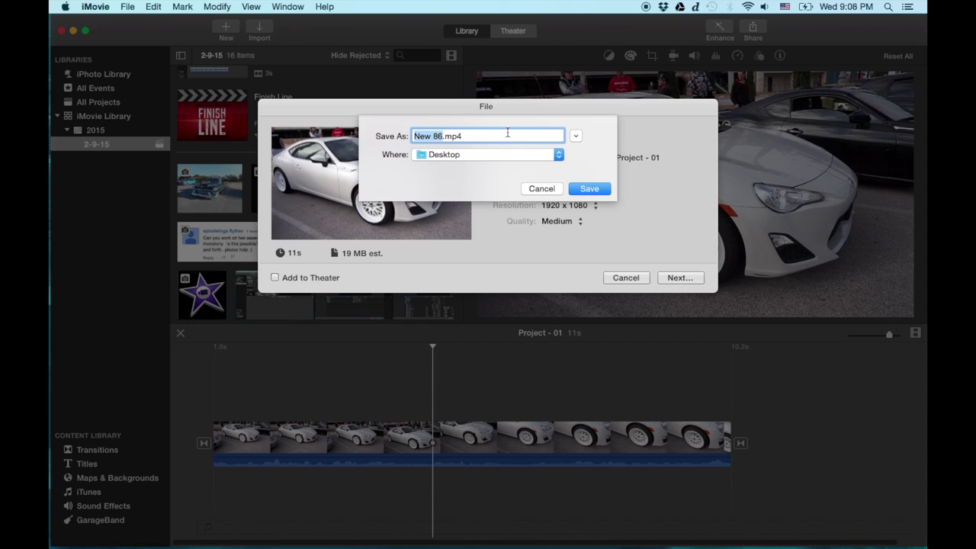
left_click(585, 189)
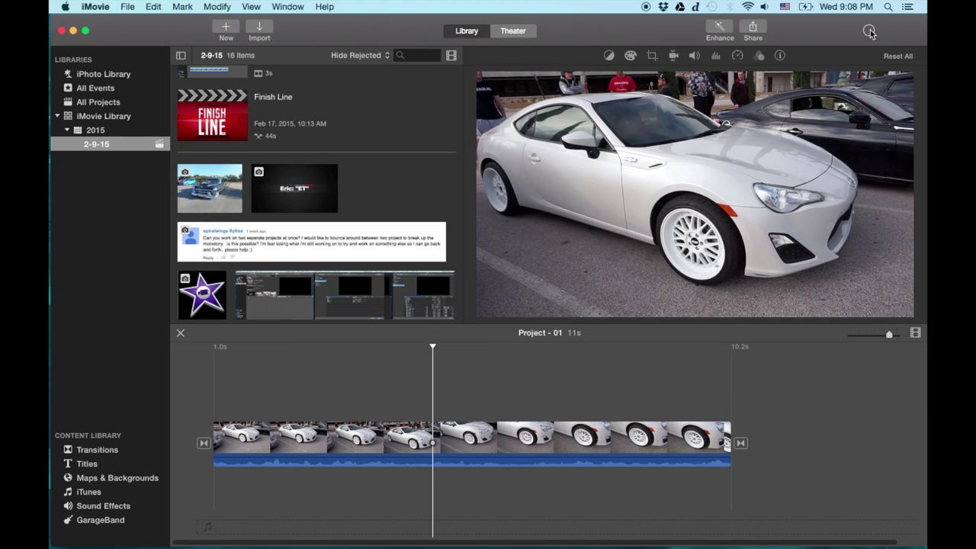
Watch the export progress until New 86.mp4 finishes exporting.
left_click(871, 32)
Hide iMovie and open New 86.mp4 from the desktop in QuickTime Player.
left_click(73, 32)
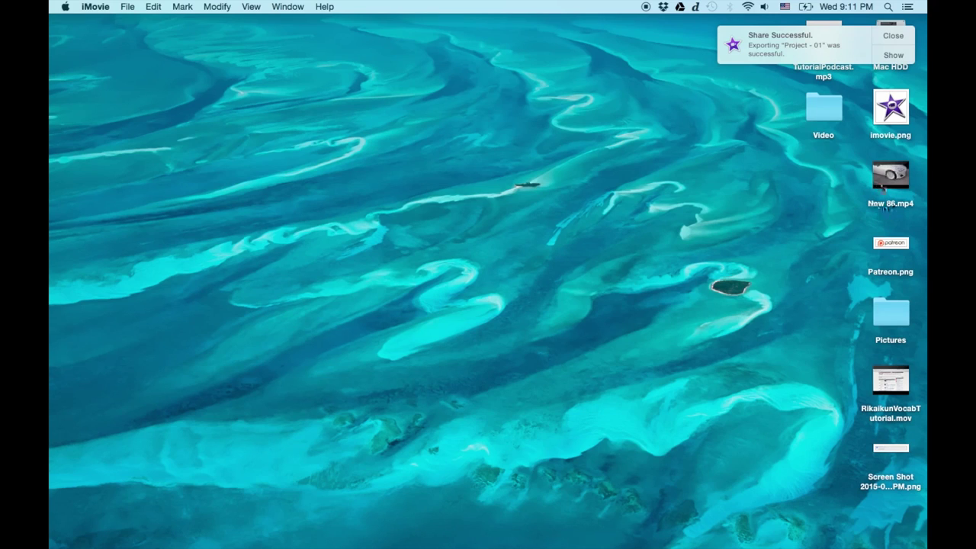
mouse_move(900, 186)
double_click(893, 176)
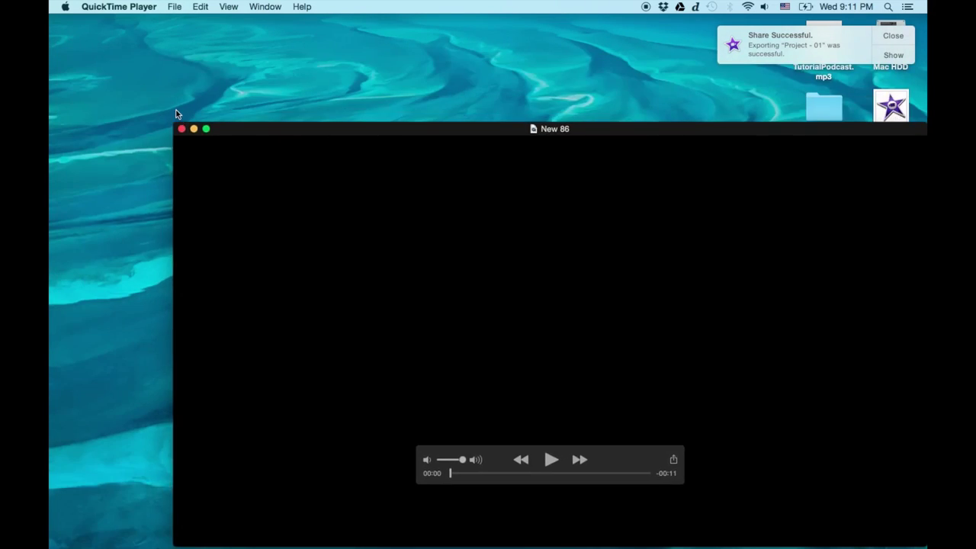
Shrink and reposition the player window, play the video, and mute the sound.
left_click_drag(260, 133, 185, 42)
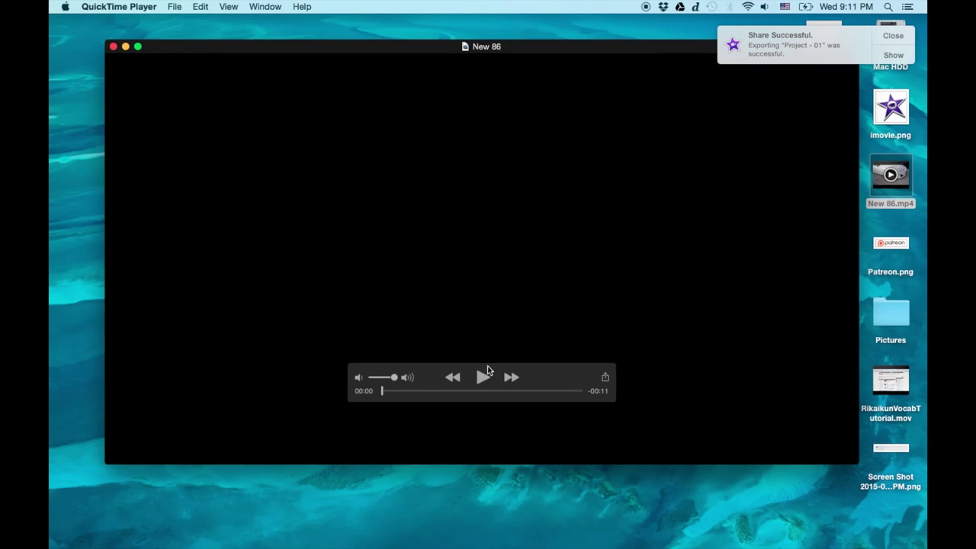
left_click(482, 377)
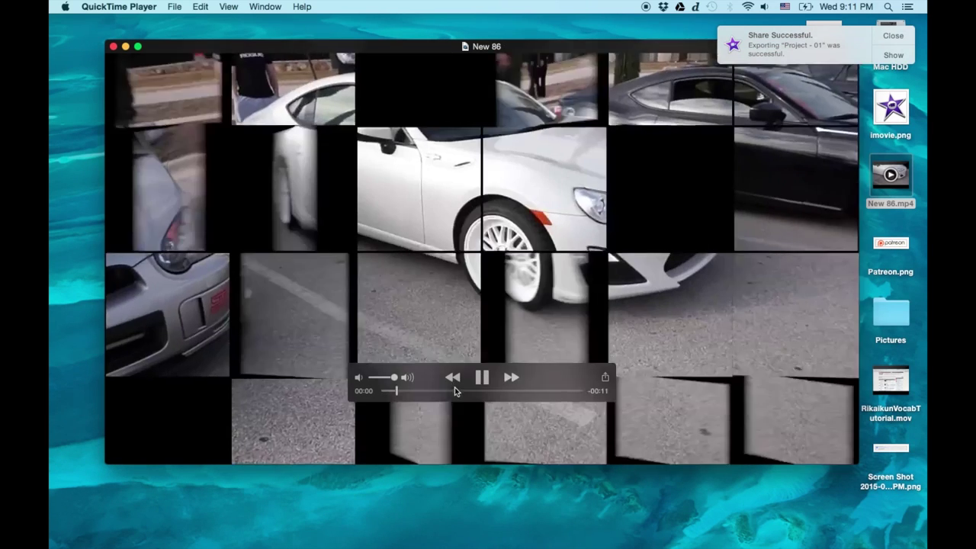
key("XF86AudioMute")
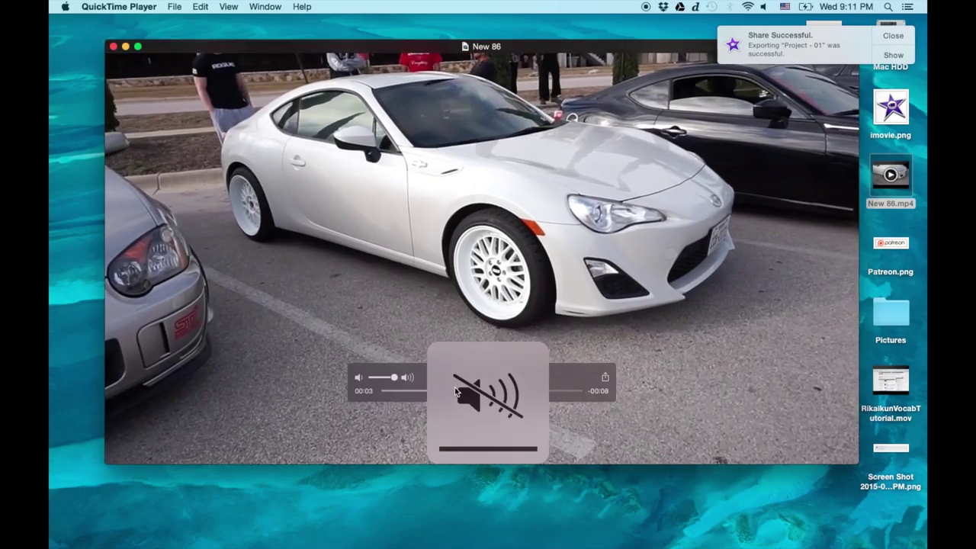